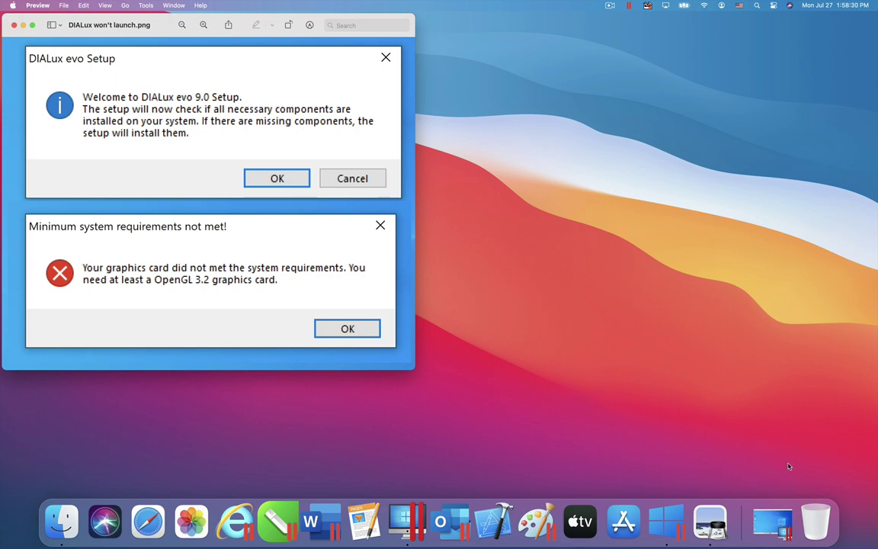
Step: Quit Preview and bring up the Windows 10 virtual machine with the classroom project in DIALux evo
{"action": "left_click", "coordinate": [27, 6]}
{"action": "left_click", "coordinate": [45, 90]}
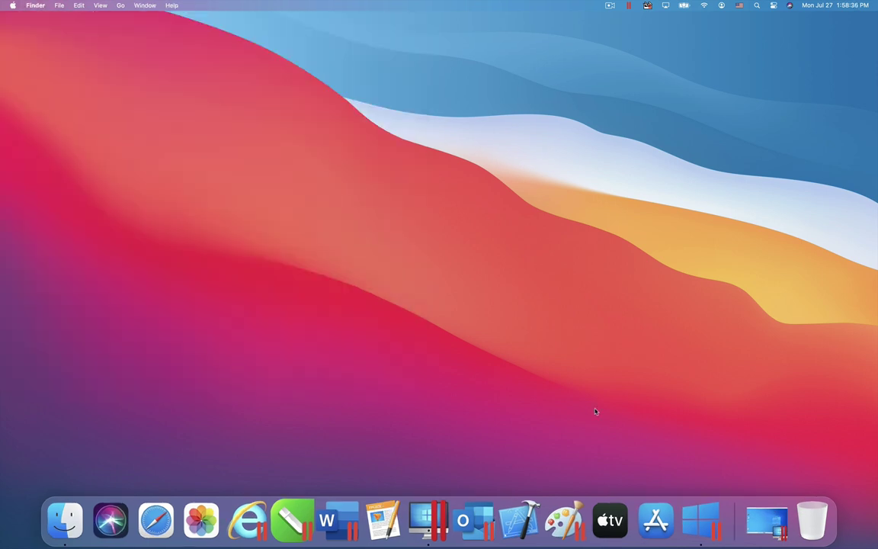
{"action": "left_click", "coordinate": [701, 521]}
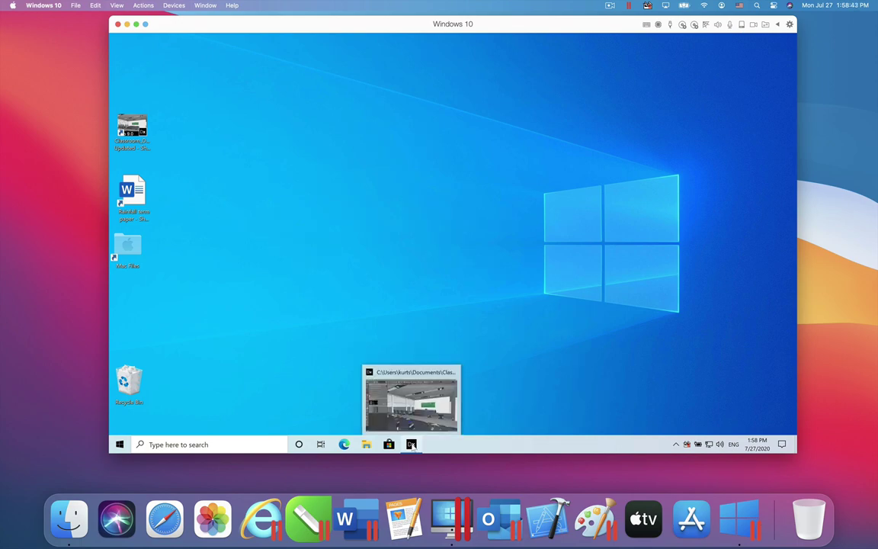
{"action": "left_click", "coordinate": [411, 445]}
{"action": "left_click", "coordinate": [446, 313]}
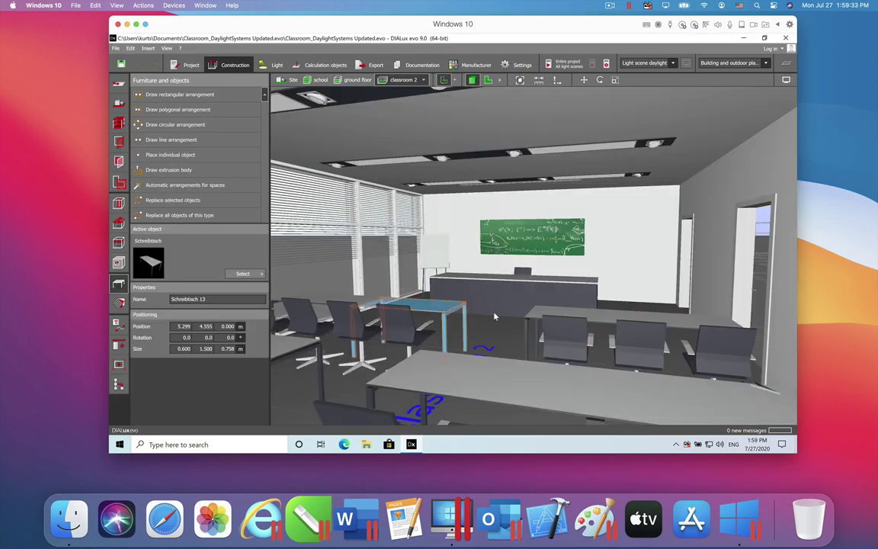
Step: Turn the classroom 3D view toward the chalkboard and doors, and zoom out to see the whole building
{"action": "left_click_drag", "start_coordinate": [494, 316], "coordinate": [630, 308]}
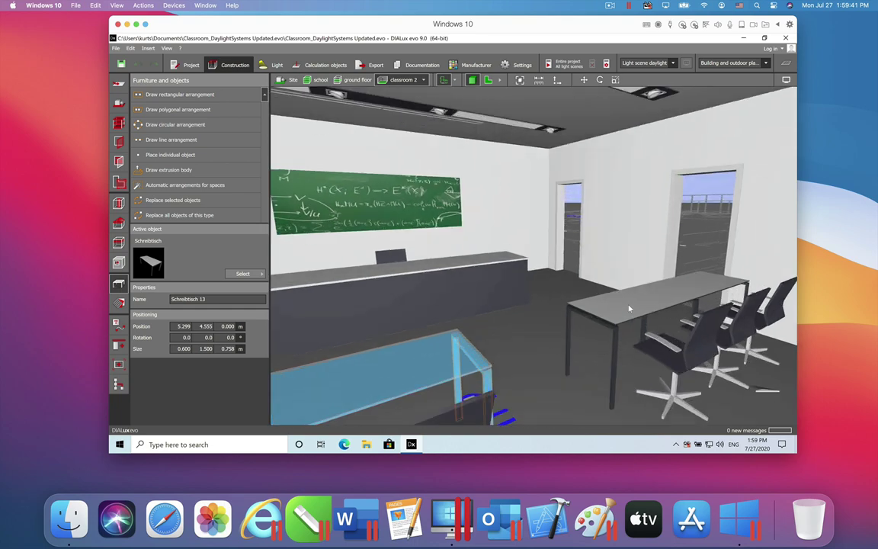
{"action": "scroll", "coordinate": [630, 308], "scroll_direction": "down", "scroll_amount": 10}
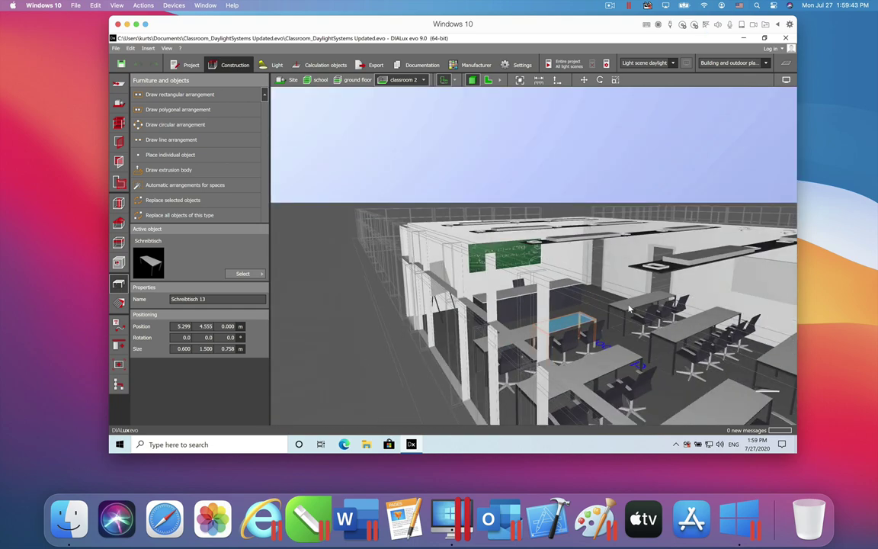
{"action": "scroll", "coordinate": [630, 308], "scroll_direction": "down", "scroll_amount": 5}
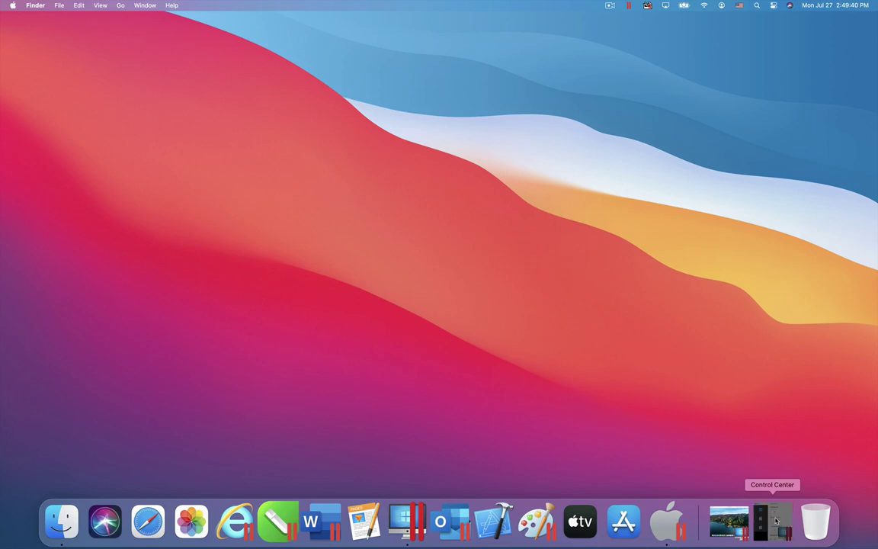
Step: Restore the minimized Parallels Desktop Control Center and the macOS Big Sur virtual machine window
{"action": "left_click", "coordinate": [770, 518]}
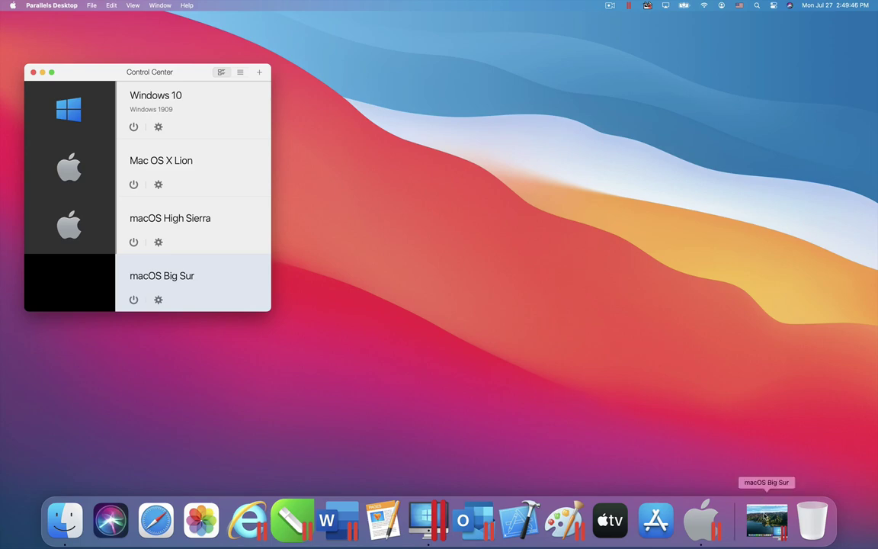
{"action": "left_click", "coordinate": [764, 517]}
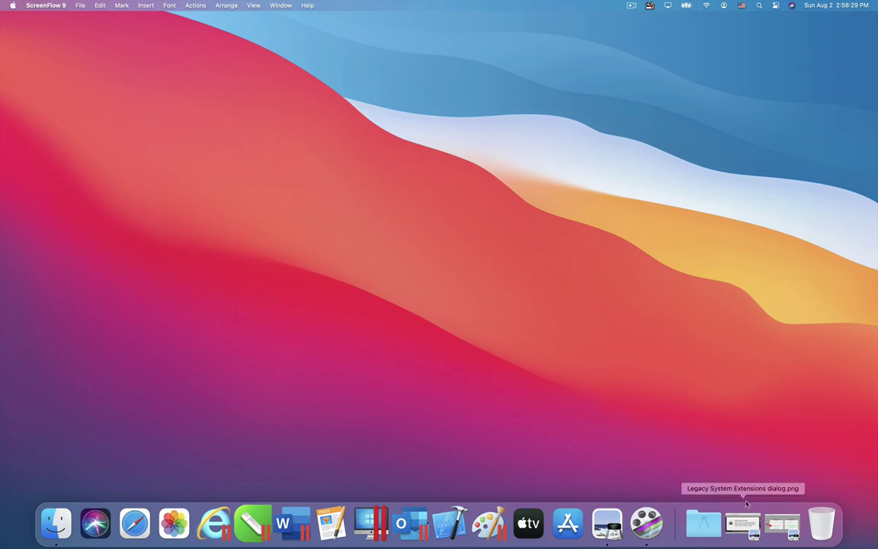
Step: View the Legacy System Extensions dialog.png image, close it, and open the other minimized image
{"action": "left_click", "coordinate": [745, 525]}
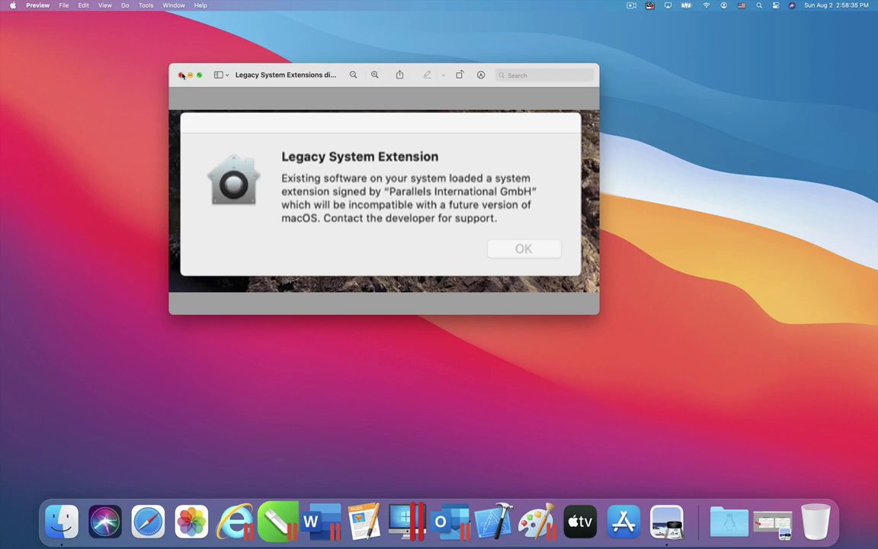
{"action": "left_click", "coordinate": [182, 75]}
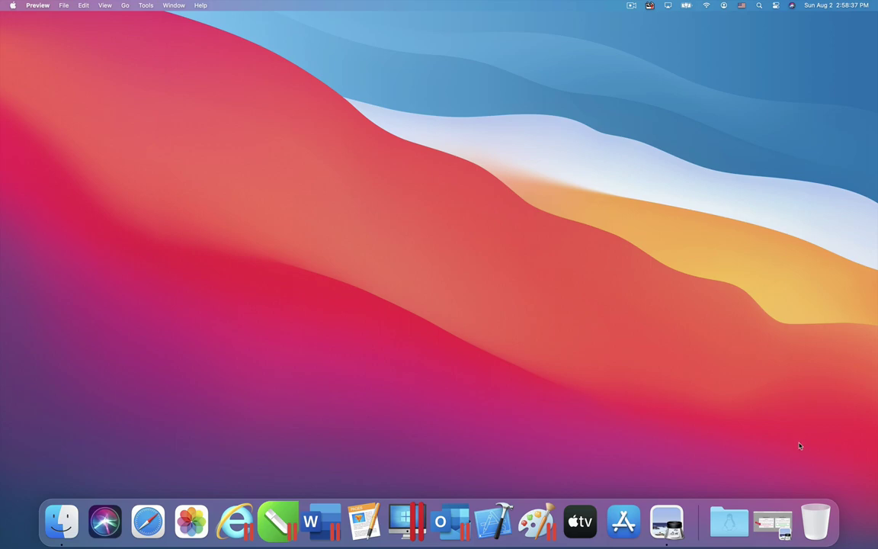
{"action": "left_click", "coordinate": [775, 523]}
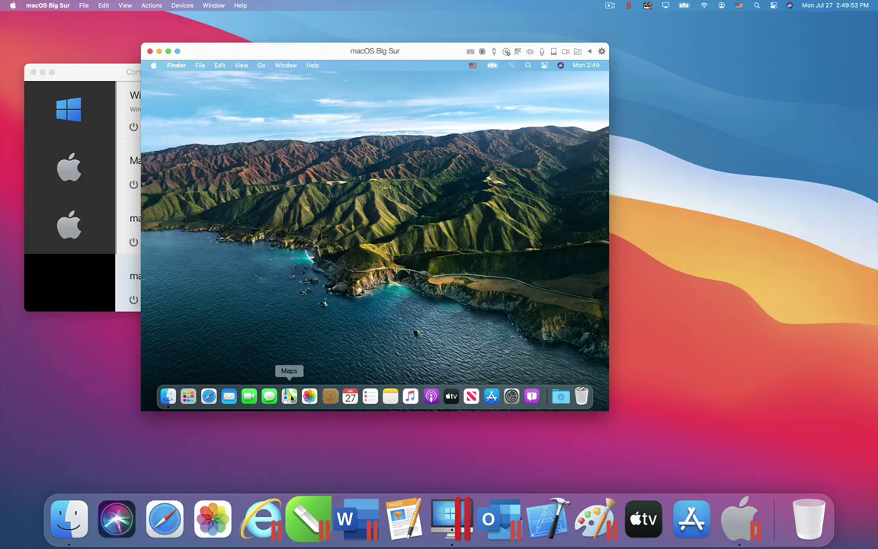
Step: Launch Maps in the macOS Big Sur virtual machine and start the Flyover Tour of Seattle
{"action": "left_click", "coordinate": [291, 396]}
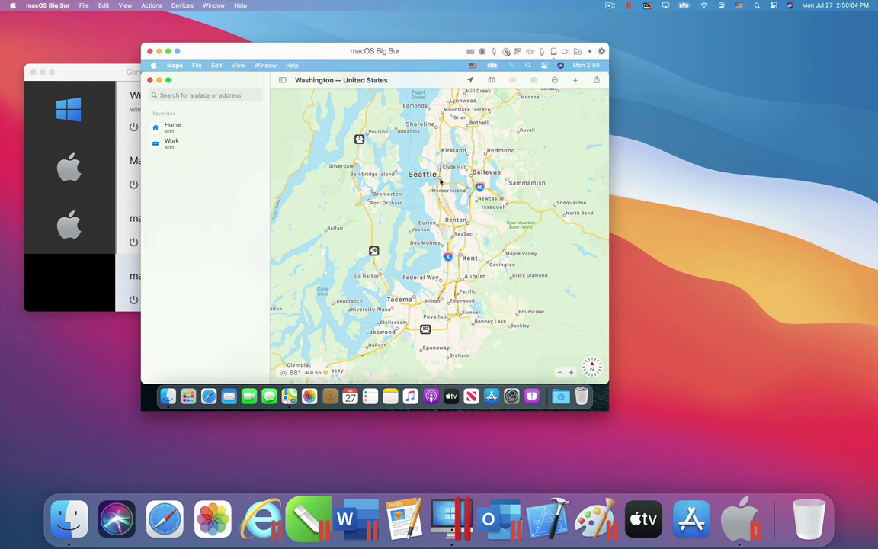
{"action": "left_click", "coordinate": [440, 180]}
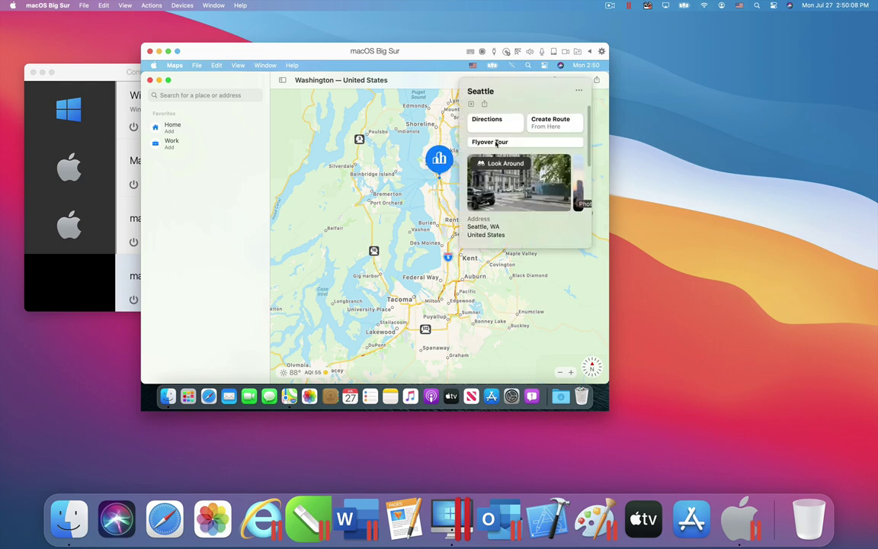
{"action": "left_click", "coordinate": [496, 143]}
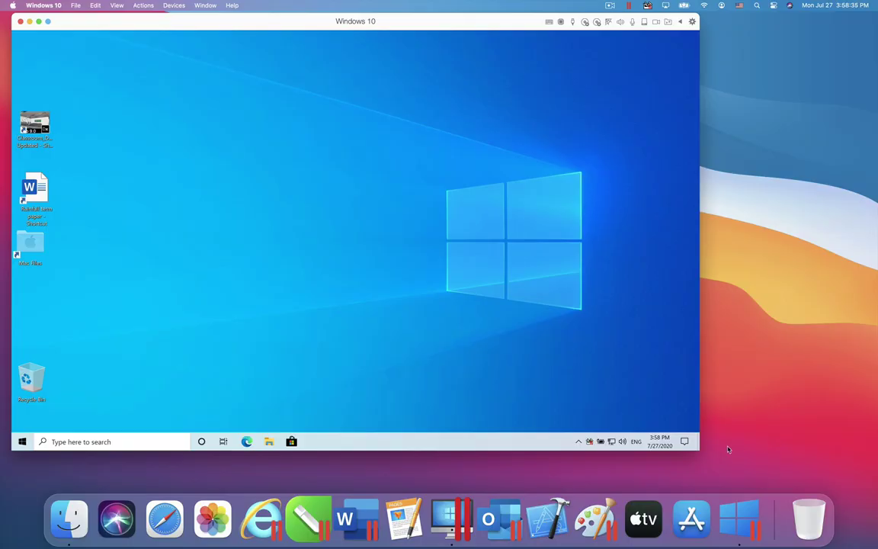
Step: Show the Windows 10 notification and quick settings pane, and toggle Do Not Disturb on the Mac
{"action": "left_click", "coordinate": [690, 447]}
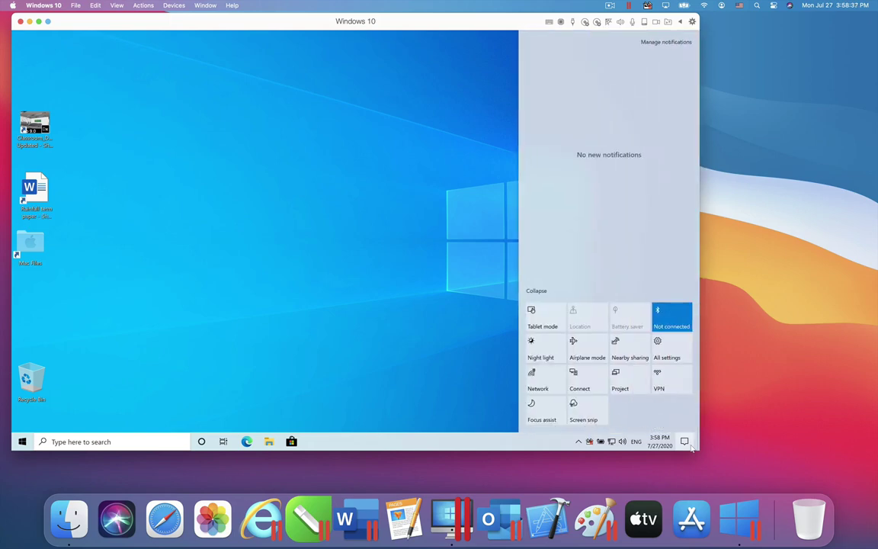
{"action": "left_click", "coordinate": [773, 6]}
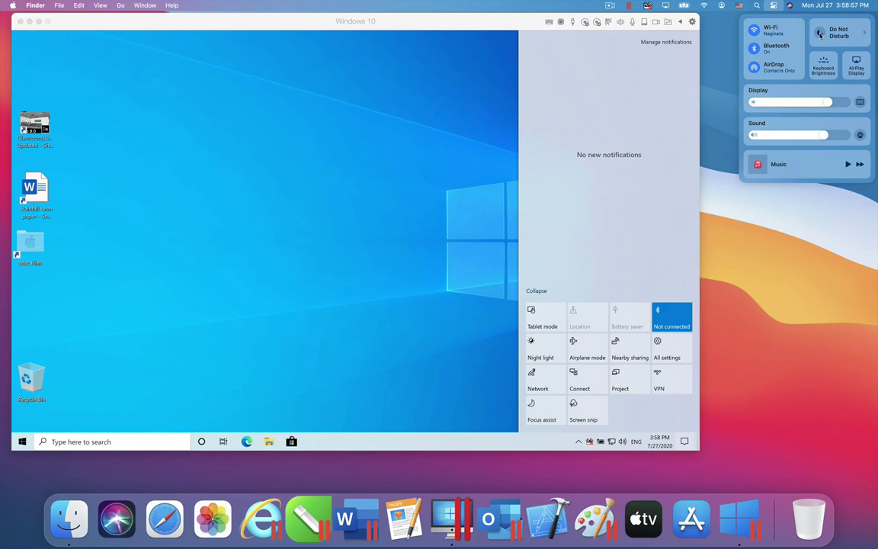
{"action": "left_click", "coordinate": [820, 33]}
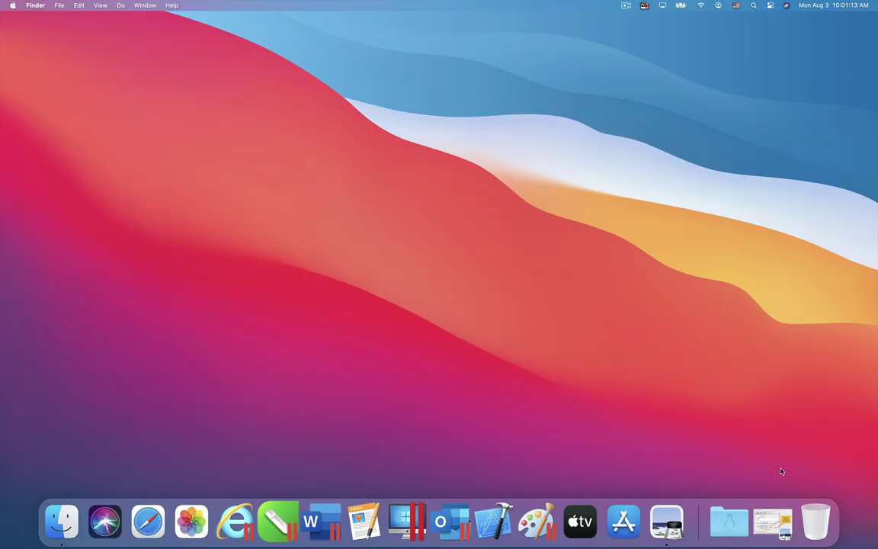
Step: Restore the minimized image and reveal the Ubuntu 18.04 virtual machine's file in Finder
{"action": "left_click", "coordinate": [772, 512]}
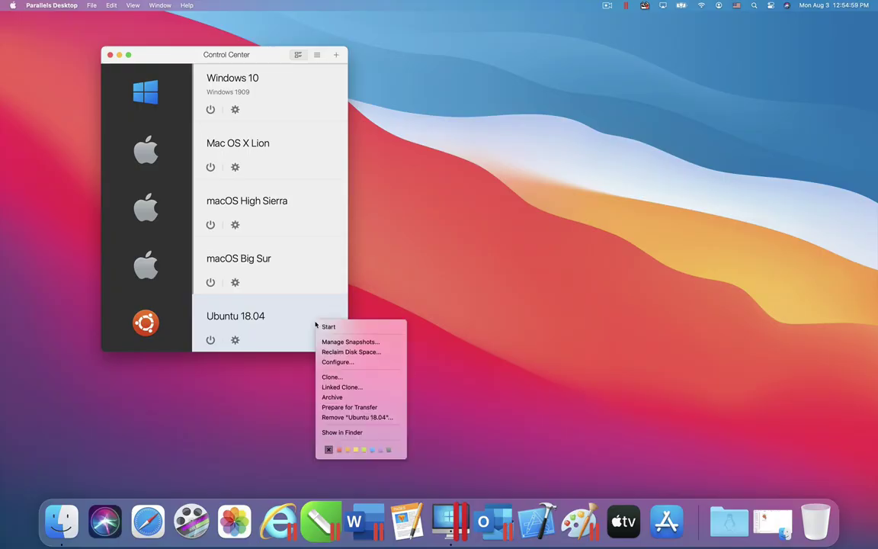
{"action": "left_click", "coordinate": [354, 433]}
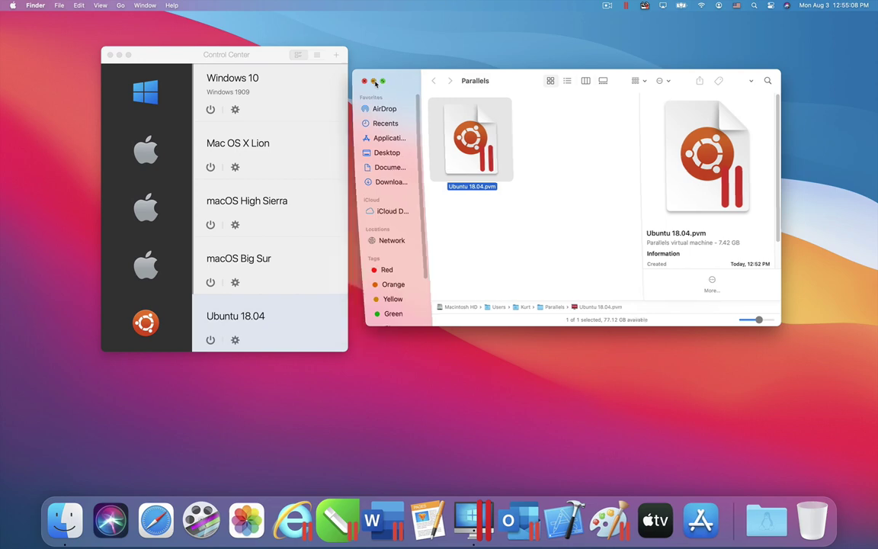
{"action": "left_click", "coordinate": [374, 83]}
Step: Prepare the Ubuntu 18.04 virtual machine for transfer
{"action": "right_click", "coordinate": [317, 322]}
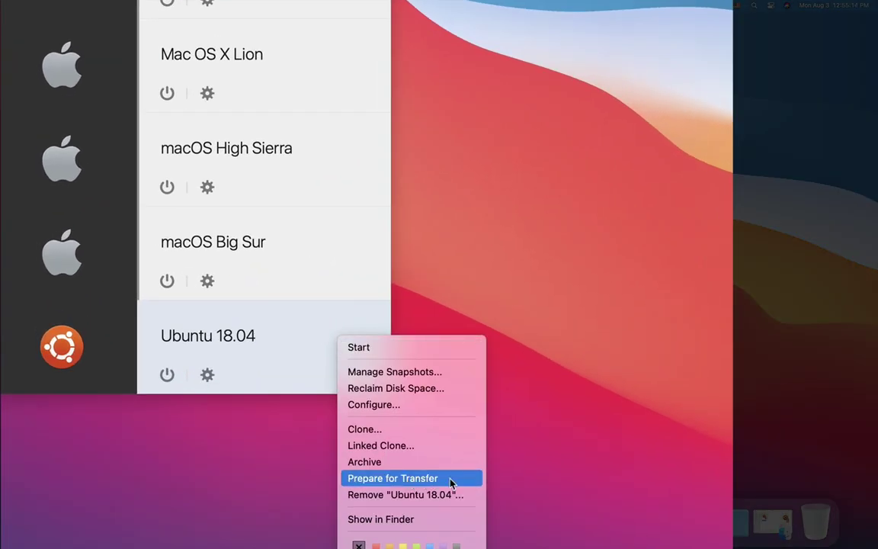
{"action": "left_click", "coordinate": [446, 473]}
{"action": "left_click", "coordinate": [681, 128]}
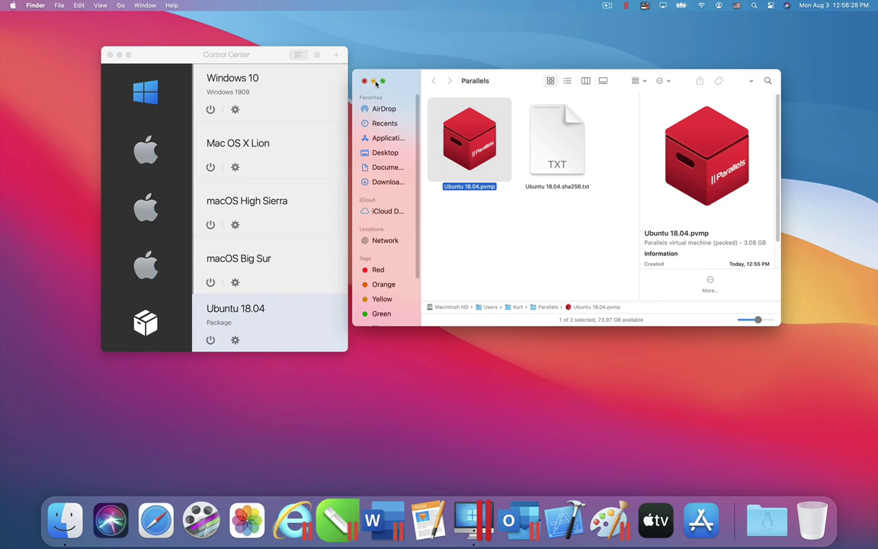
Step: Minimize the Finder window with the packed Ubuntu 18.04 files and open the Ubuntu 18.04 package
{"action": "left_click", "coordinate": [374, 81]}
{"action": "right_click", "coordinate": [305, 323]}
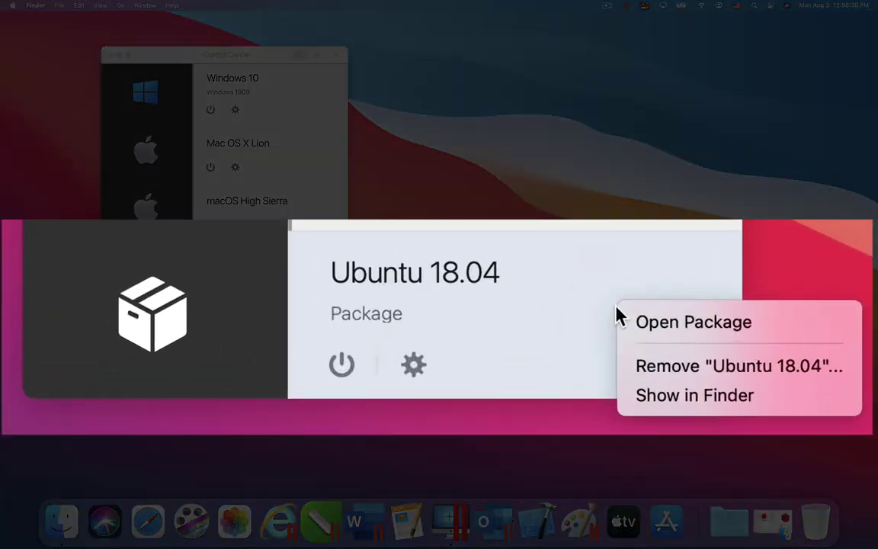
{"action": "left_click", "coordinate": [710, 324]}
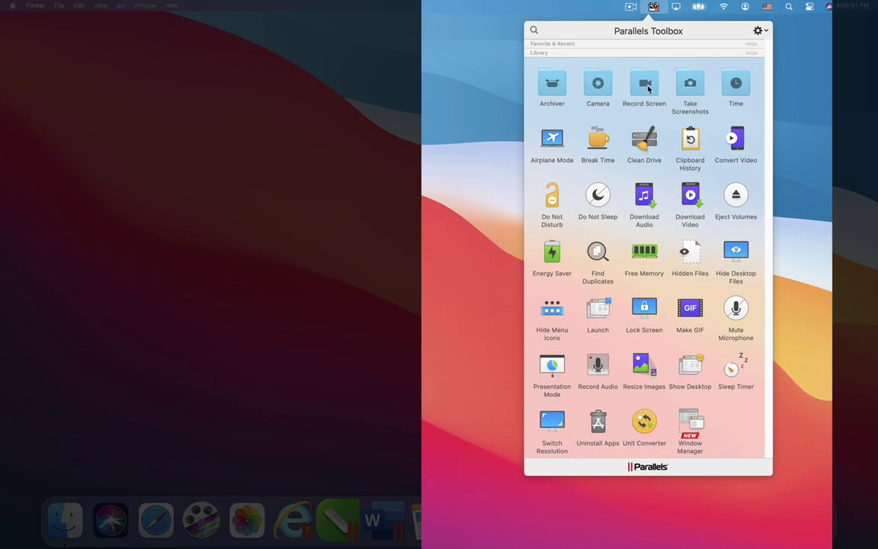
Step: Browse the Parallels Toolbox library, looking into the Record Screen and Time folders and at the Clean Drive and Energy Saver tools
{"action": "left_click", "coordinate": [644, 71]}
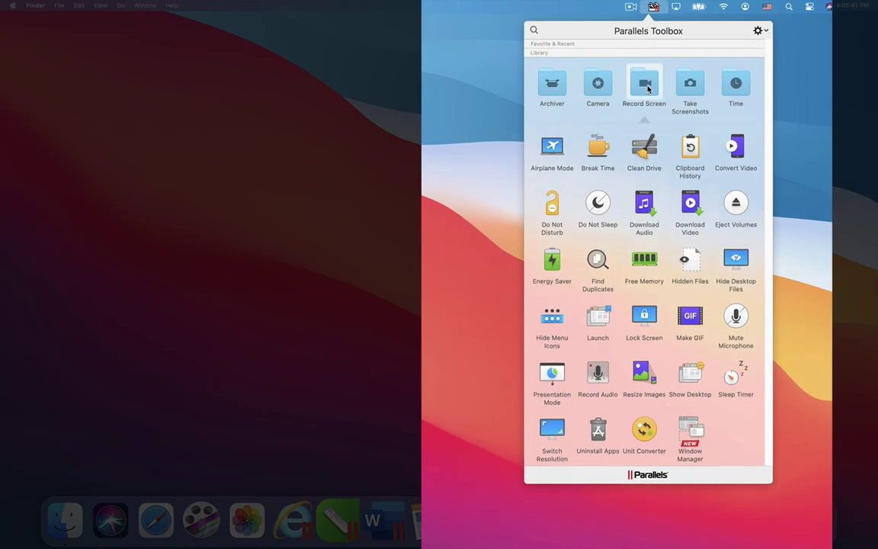
{"action": "left_click", "coordinate": [648, 87]}
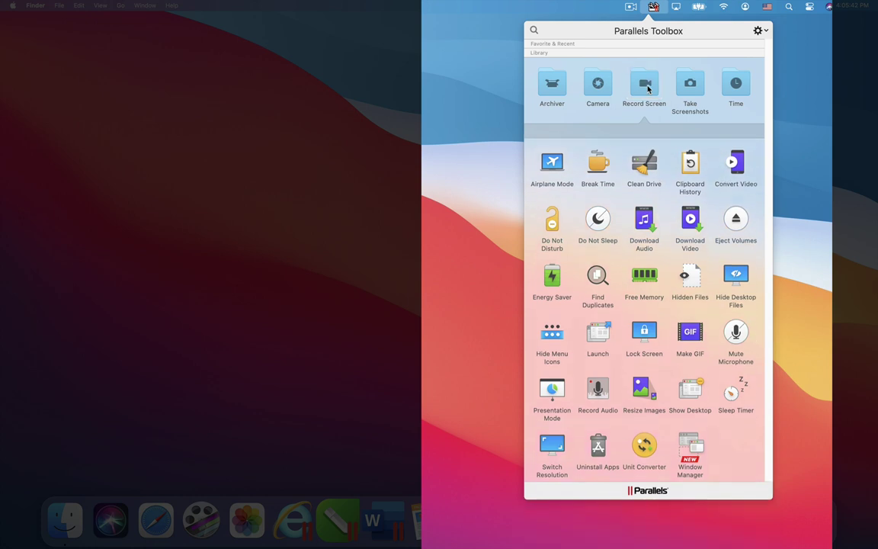
{"action": "left_click", "coordinate": [737, 84]}
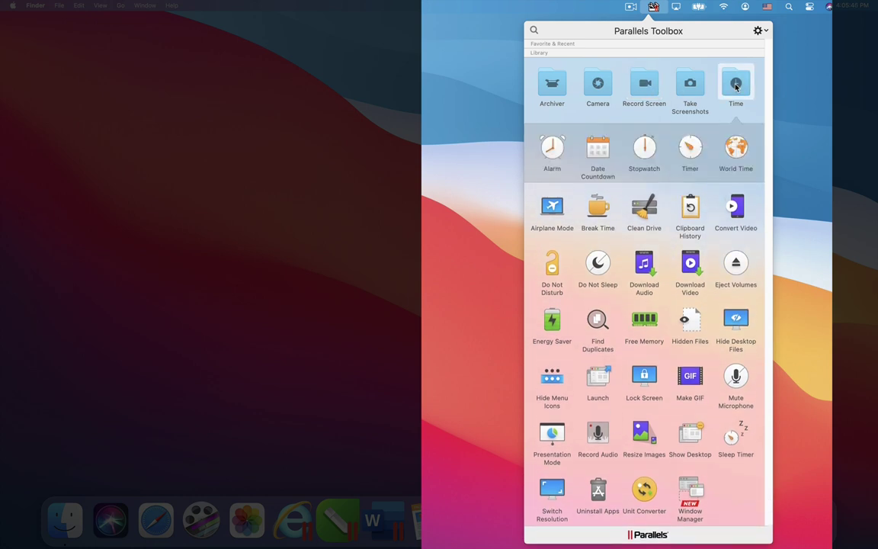
{"action": "left_click", "coordinate": [736, 85]}
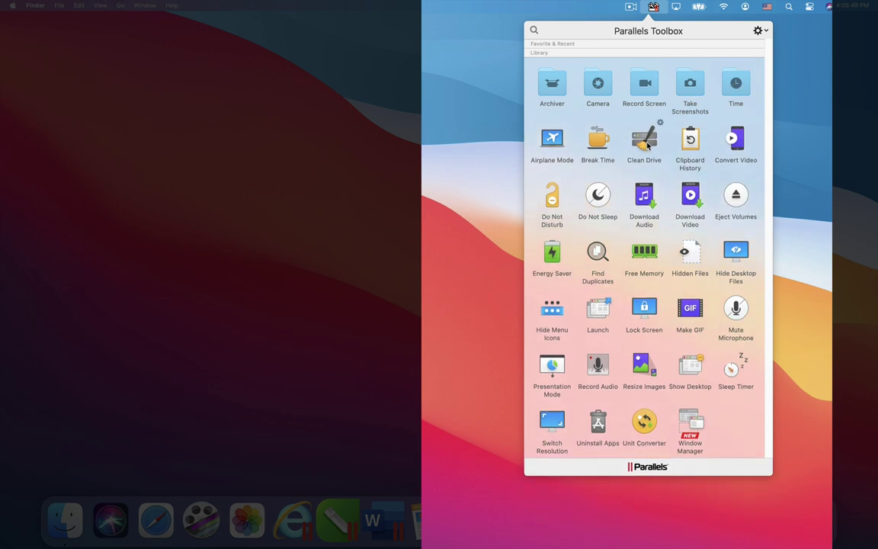
{"action": "mouse_move", "coordinate": [649, 146]}
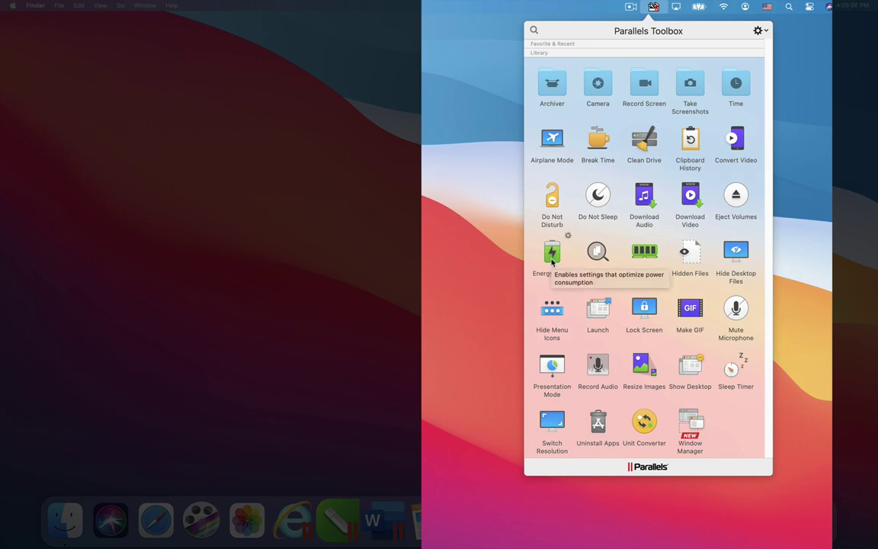
{"action": "mouse_move", "coordinate": [553, 261]}
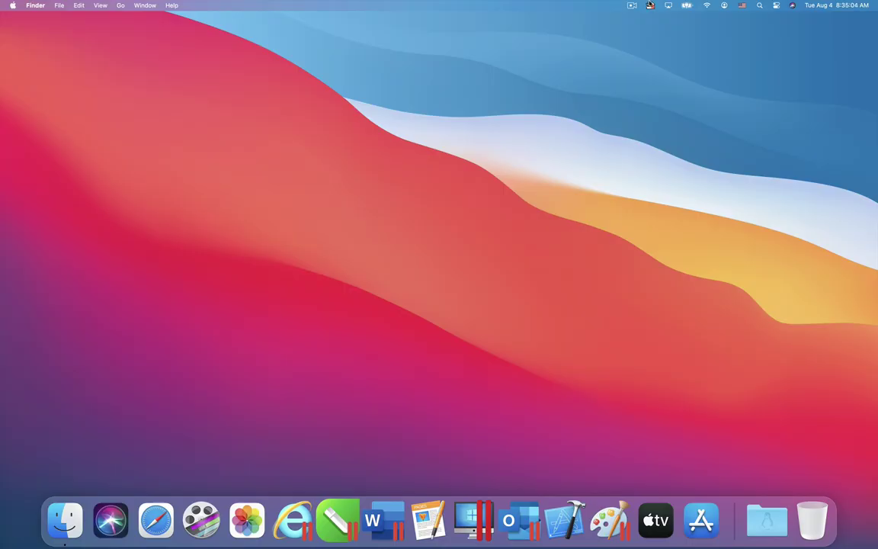
Step: Convert 10 000 Japanese yen to United States dollars with the Parallels Toolbox Unit Converter
{"action": "left_click", "coordinate": [649, 6]}
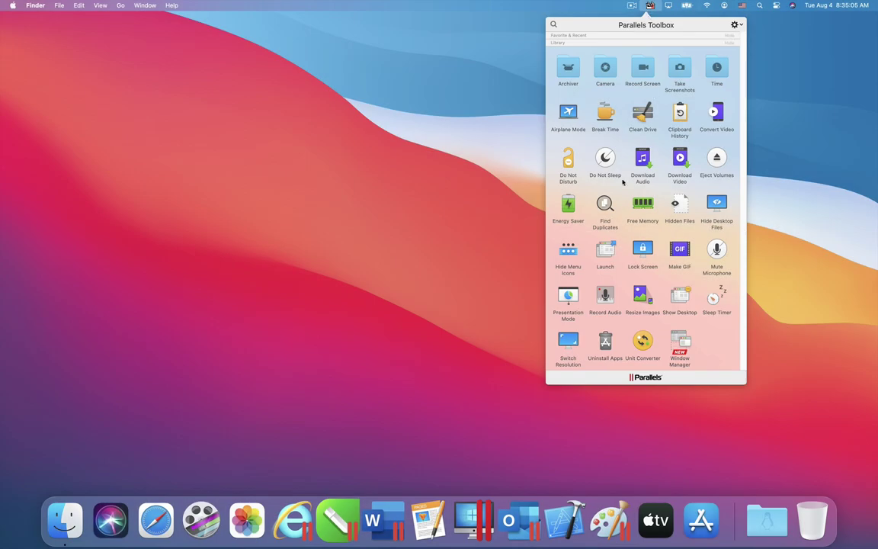
{"action": "left_click", "coordinate": [643, 344]}
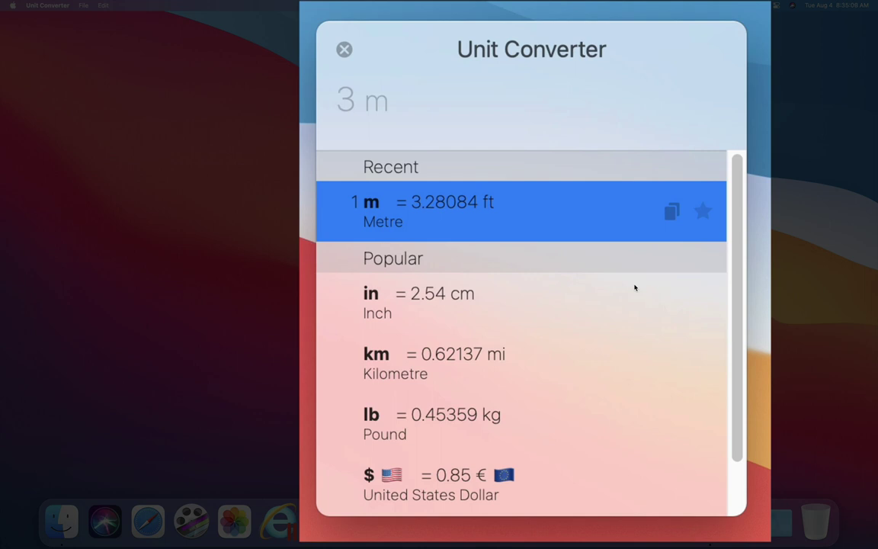
{"action": "type", "text": "10 00"}
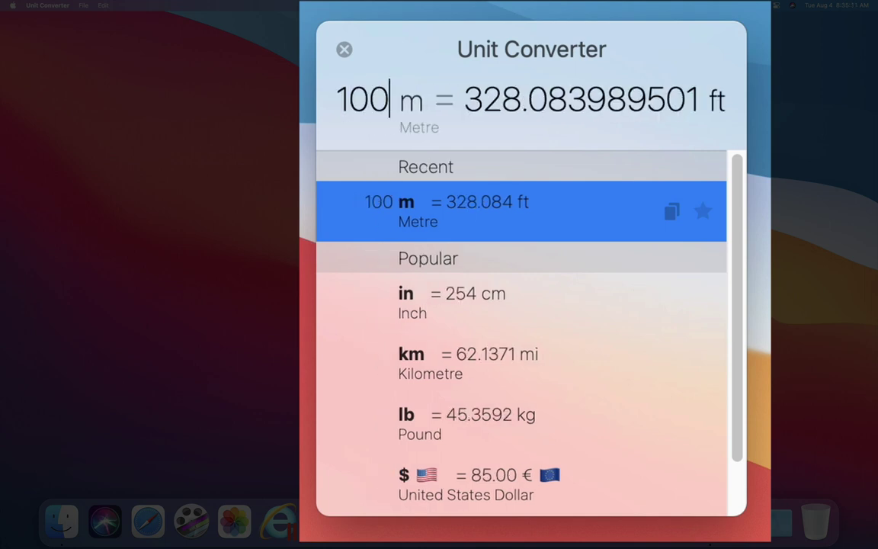
{"action": "type", "text": "0 ye"}
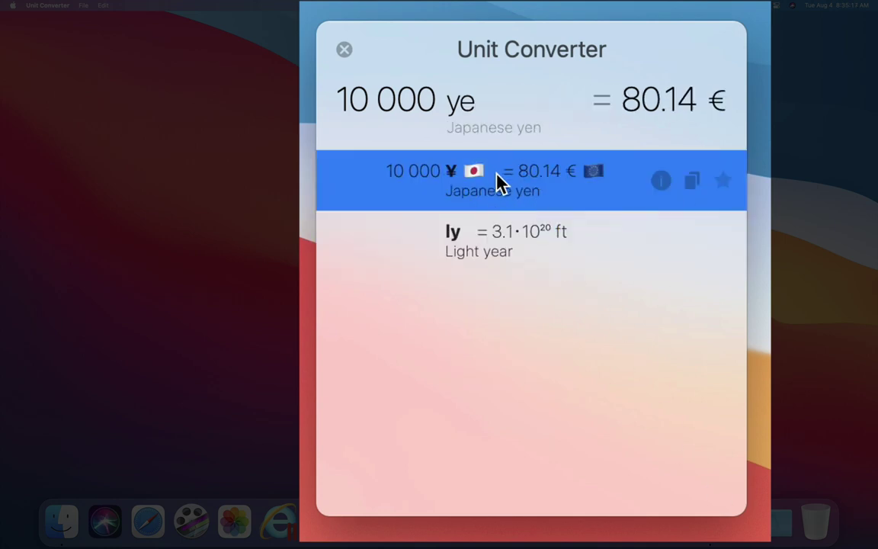
{"action": "left_click", "coordinate": [499, 177]}
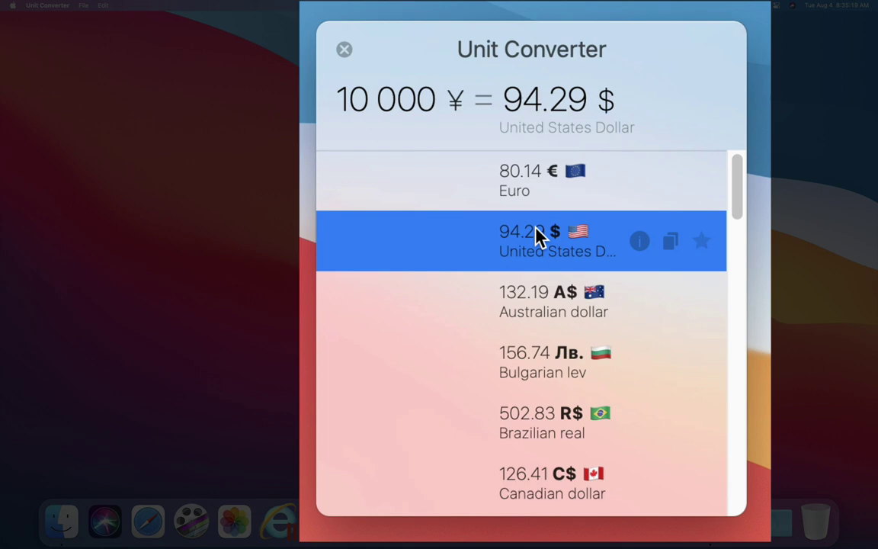
{"action": "left_click", "coordinate": [538, 233]}
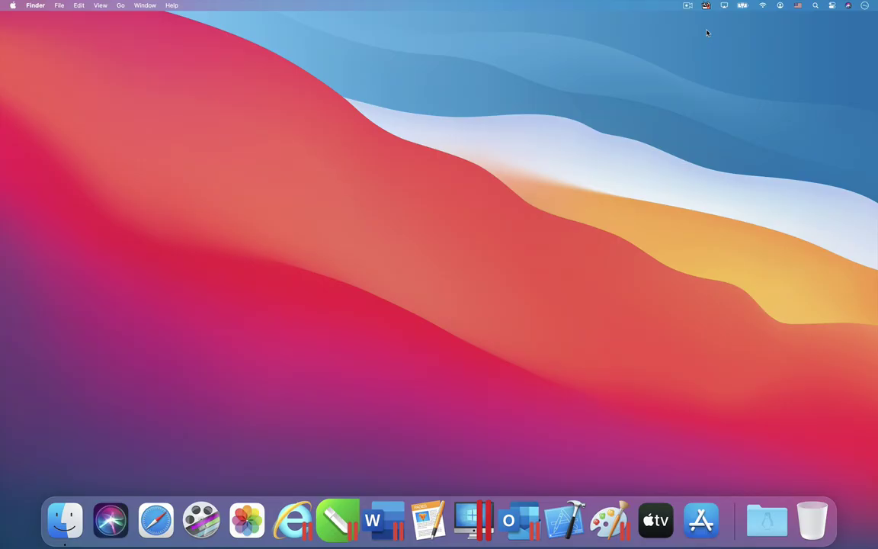
Step: Download the YouTube Home Video in high quality by passing its Safari page link to the Parallels Toolbox Download Video tool
{"action": "left_click", "coordinate": [706, 5]}
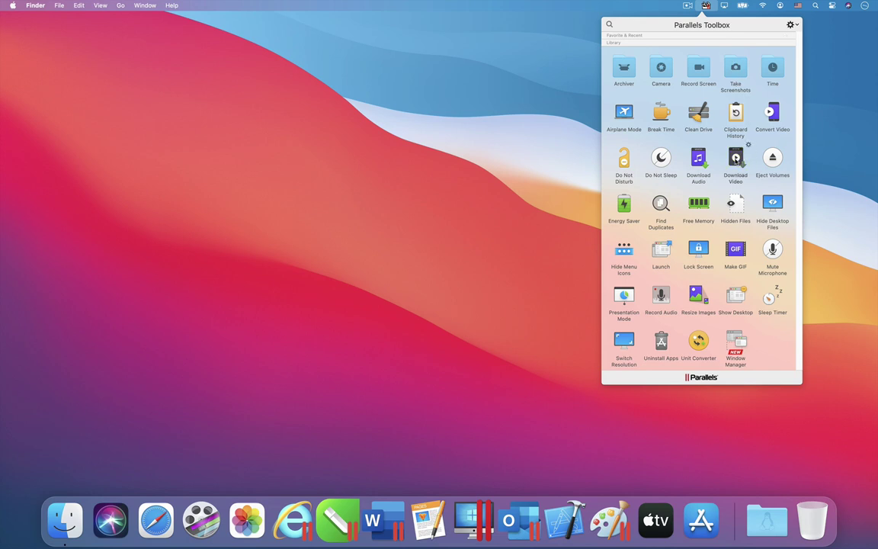
{"action": "left_click", "coordinate": [737, 159]}
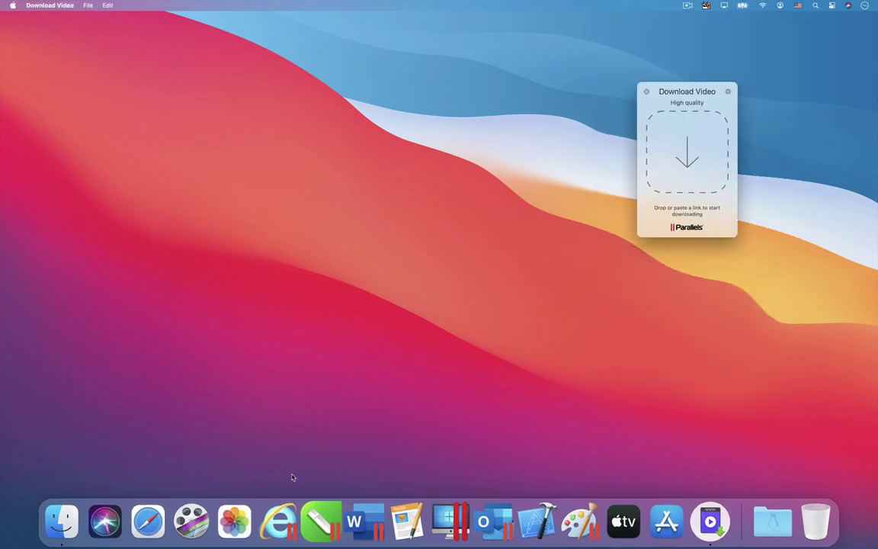
{"action": "left_click", "coordinate": [142, 528]}
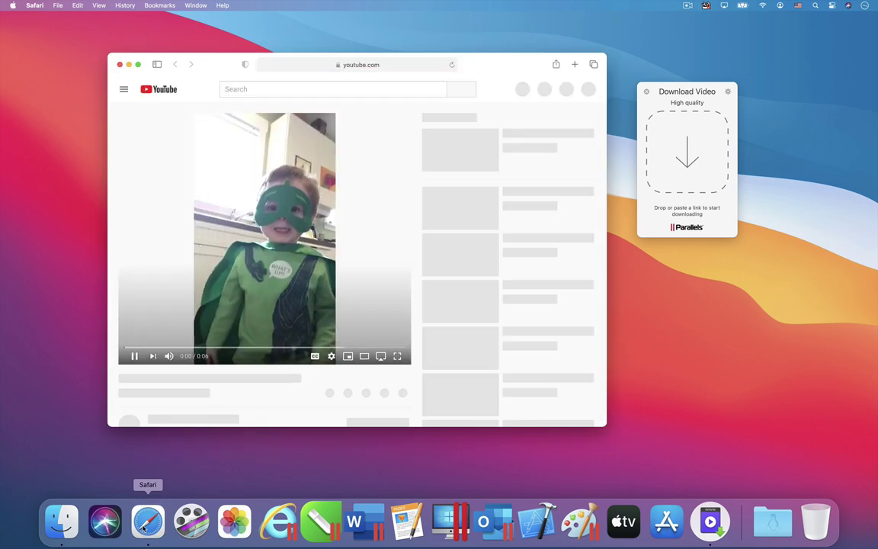
{"action": "left_click", "coordinate": [133, 356]}
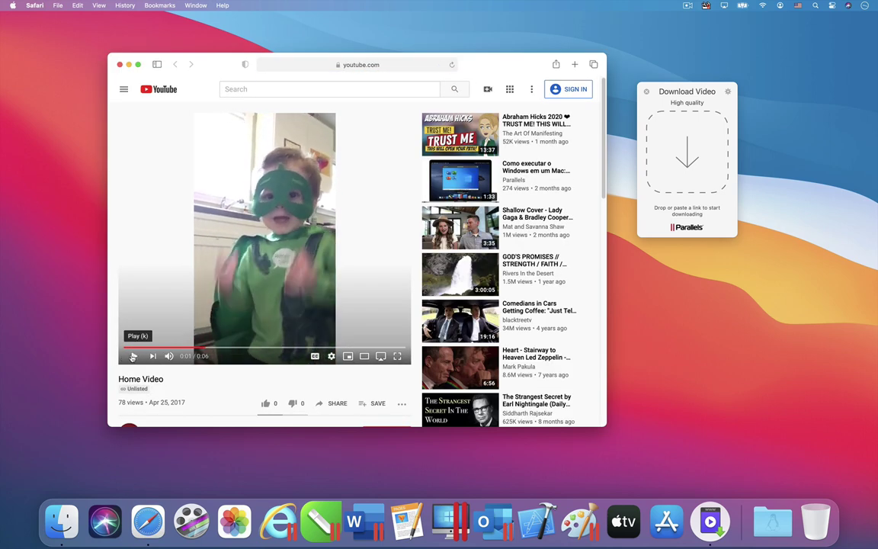
{"action": "left_click", "coordinate": [329, 64]}
{"action": "left_click_drag", "start_coordinate": [262, 64], "coordinate": [689, 144]}
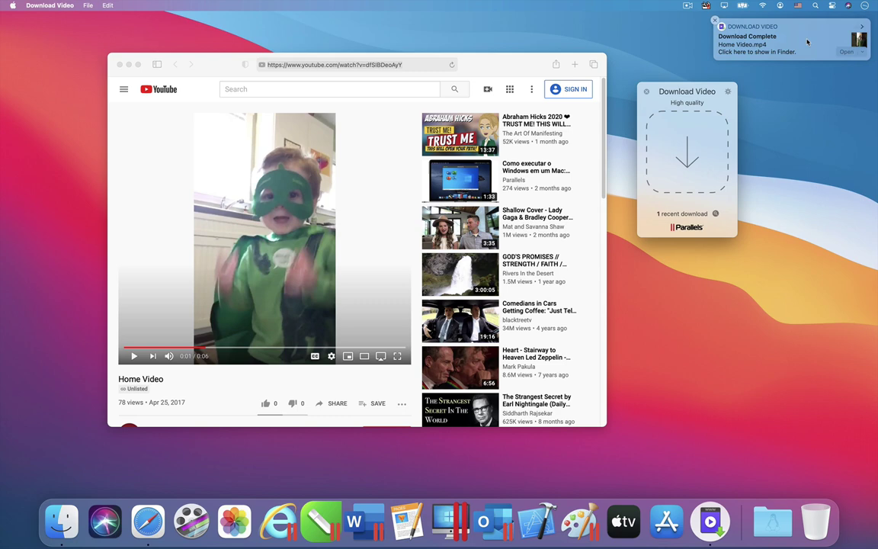
Step: Show the downloaded Home Video.mp4 in Finder, open it in QuickTime Player, and play and pause it
{"action": "left_click", "coordinate": [811, 38]}
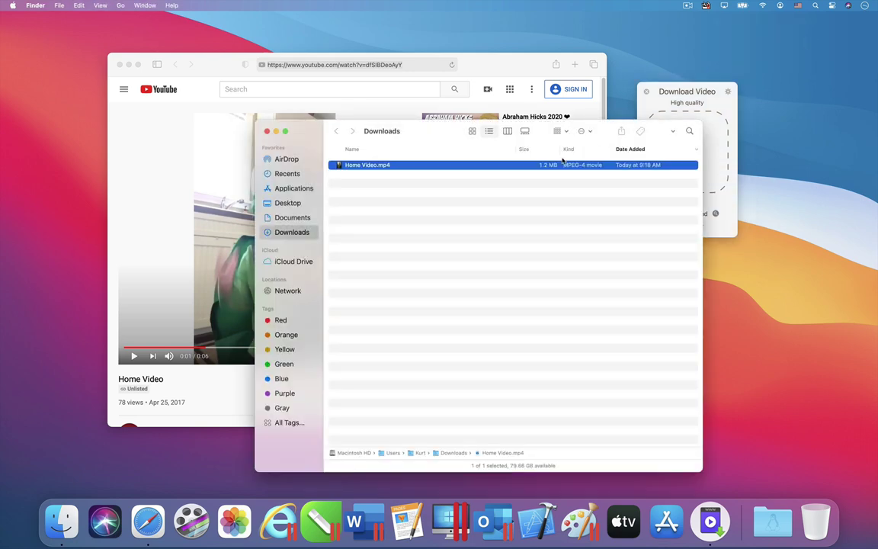
{"action": "double_click", "coordinate": [339, 165]}
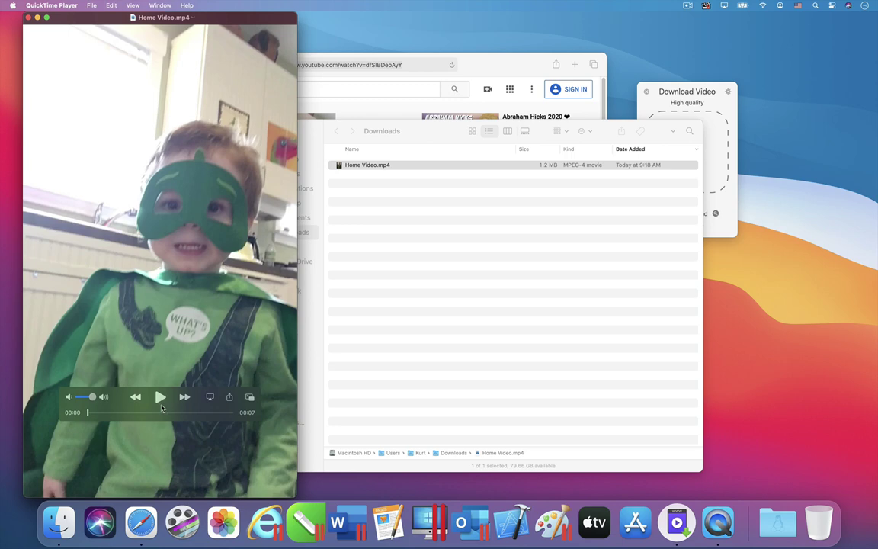
{"action": "left_click", "coordinate": [160, 397]}
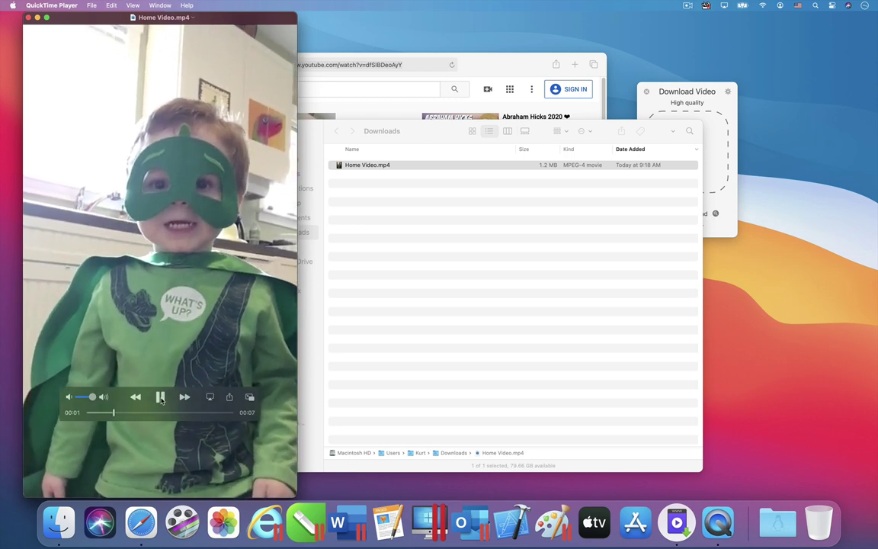
{"action": "left_click", "coordinate": [161, 397]}
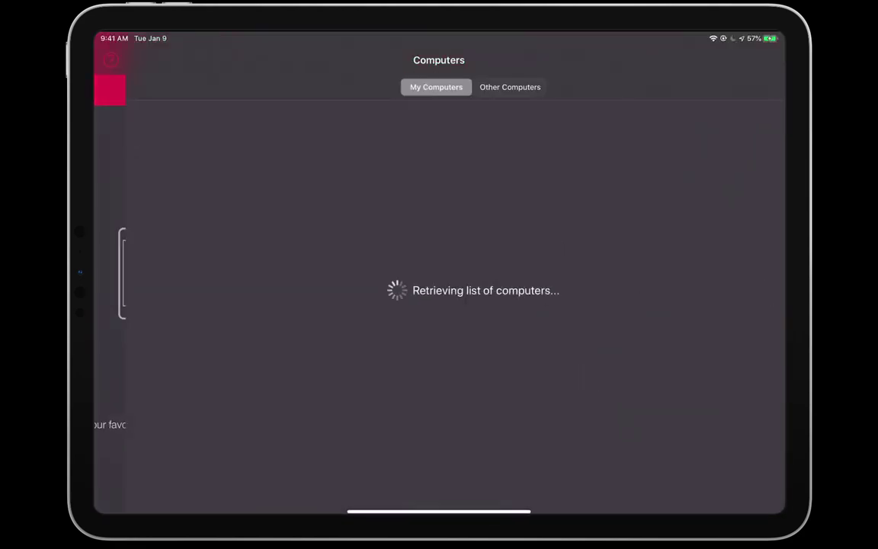
Step: In Parallels Access on the iPad, look at the other computers list and connect to the MacBook Pro (2) from the own computers
{"action": "left_click", "coordinate": [475, 87]}
{"action": "left_click", "coordinate": [402, 87]}
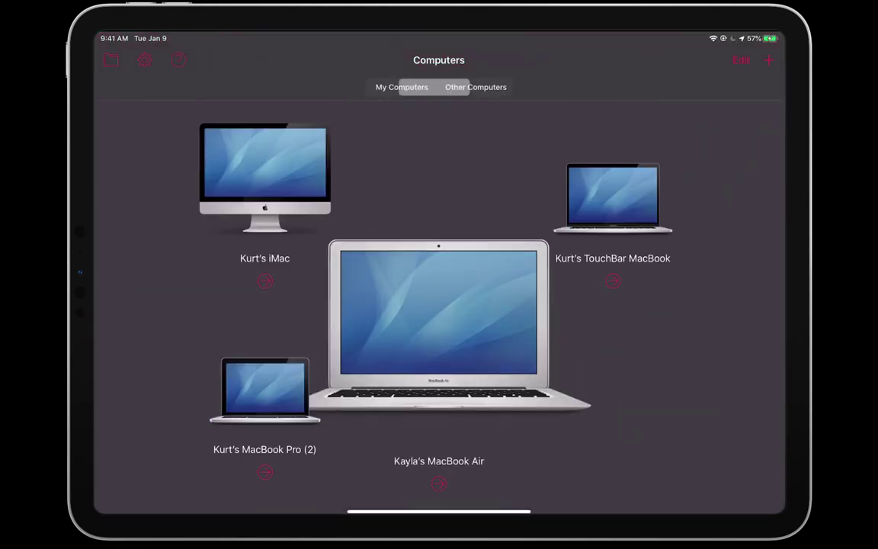
{"action": "left_click", "coordinate": [266, 382]}
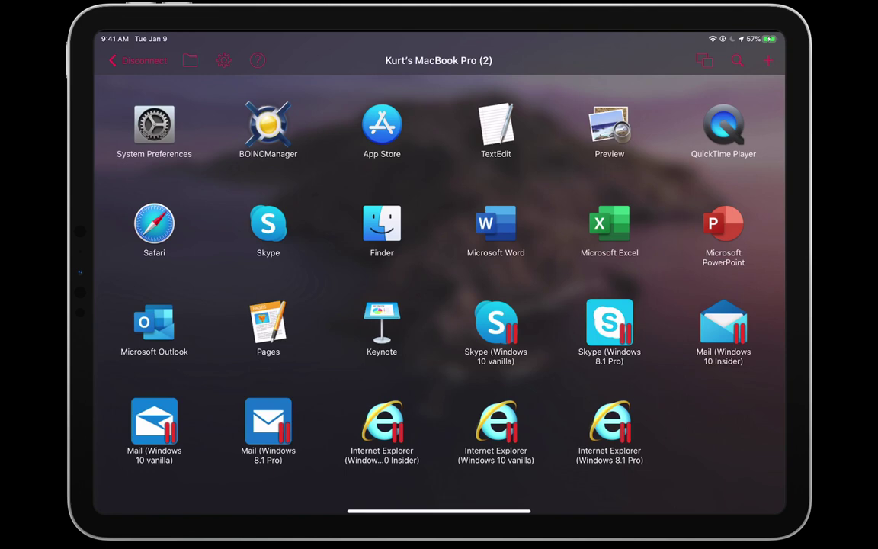
Step: Launch TextEdit on the remote Mac and open the recent document iPad.rtfd
{"action": "left_click", "coordinate": [496, 129]}
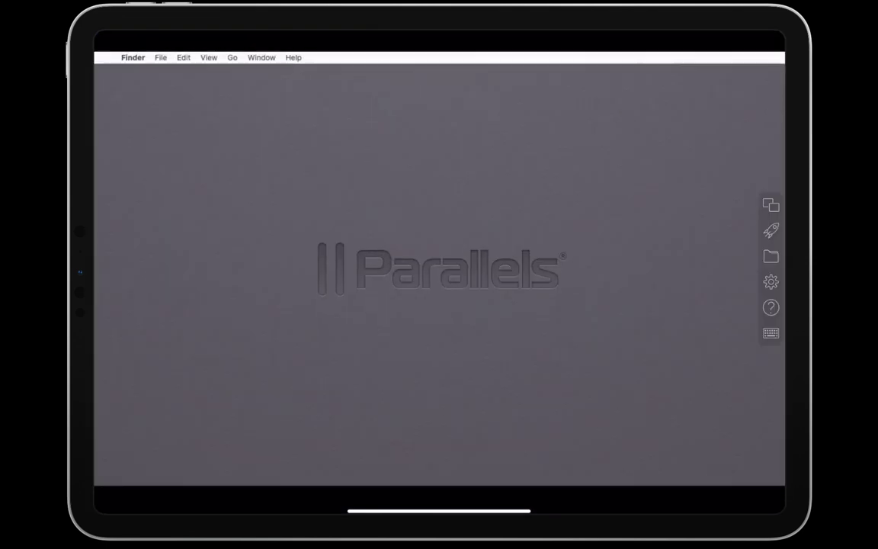
{"action": "left_click", "coordinate": [167, 57]}
{"action": "left_click", "coordinate": [190, 90]}
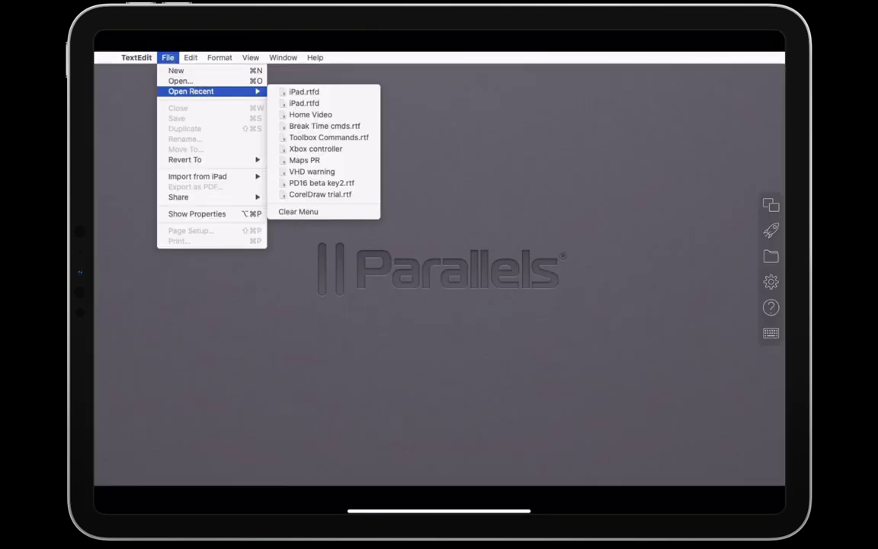
{"action": "left_click", "coordinate": [304, 91]}
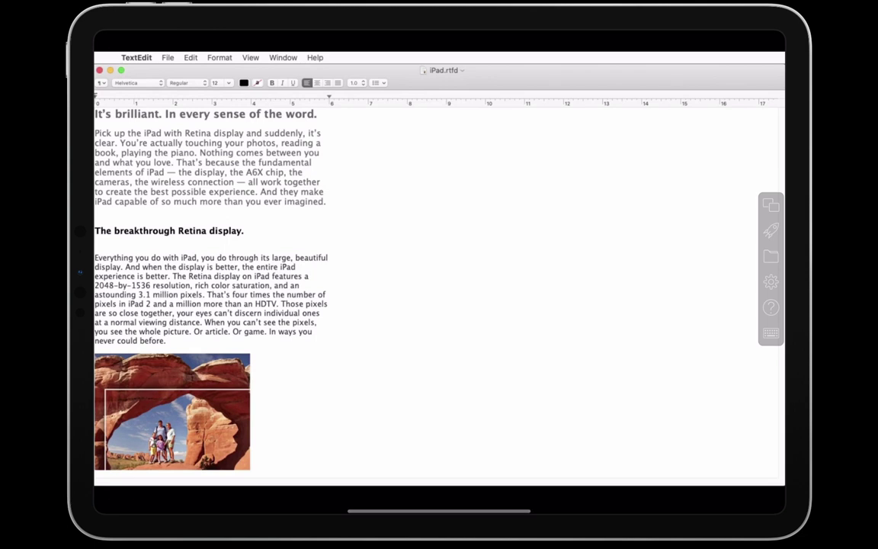
{"action": "mouse_move", "coordinate": [183, 368]}
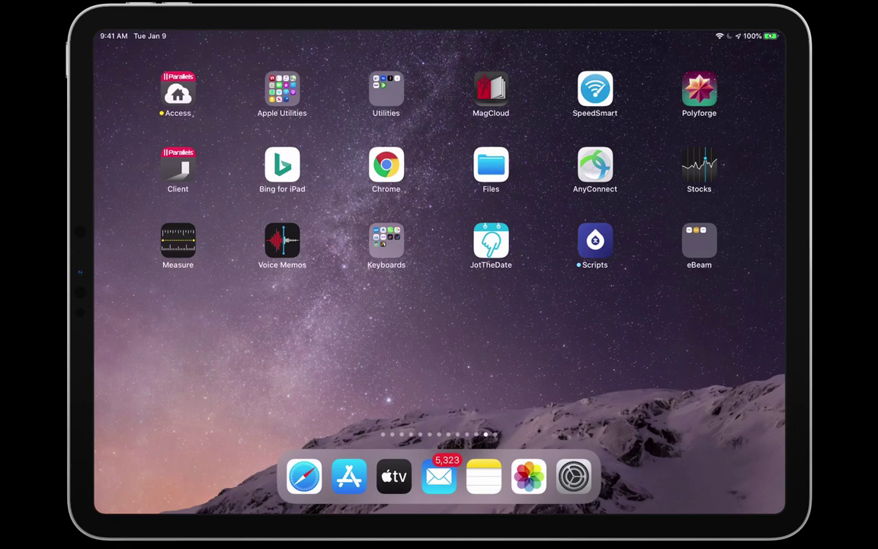
Step: E-mail the Parallels Access Agent download link to the contact whose computer needs remote help, and finish adding the computer
{"action": "left_click", "coordinate": [178, 89]}
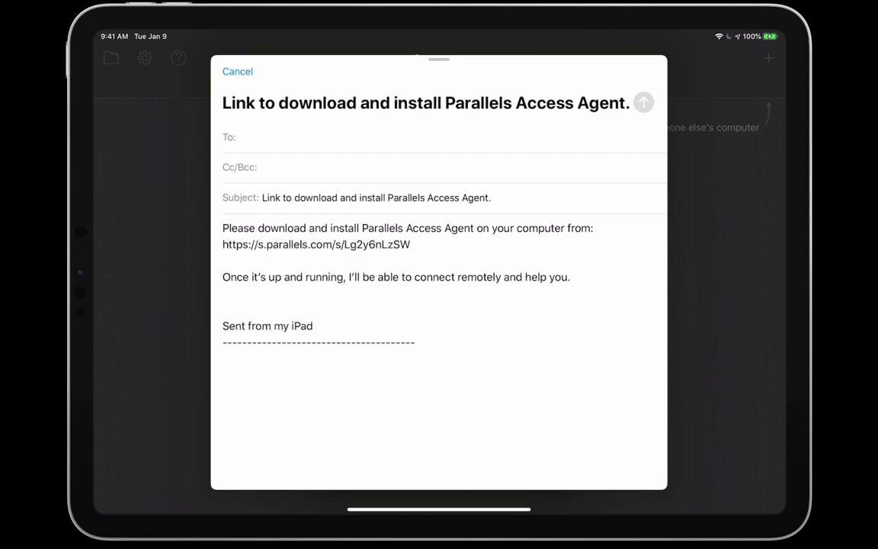
{"action": "left_click", "coordinate": [305, 137]}
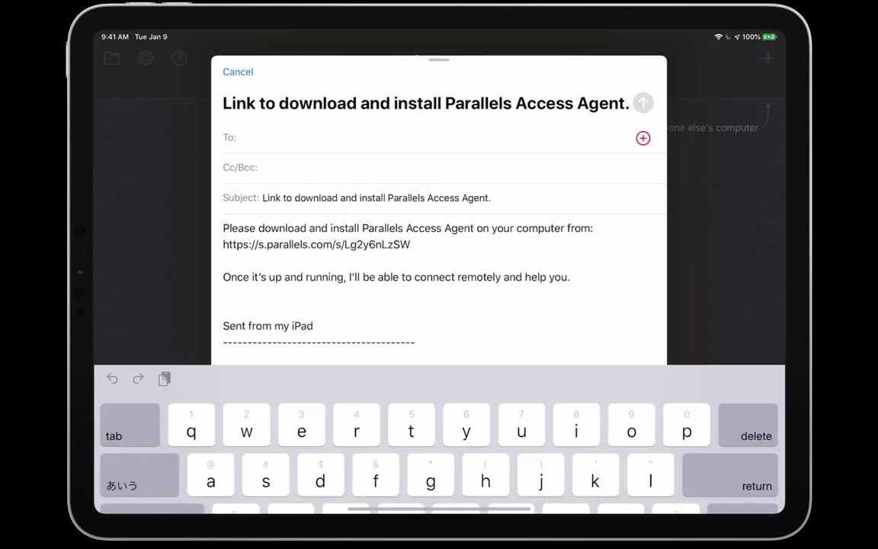
{"action": "type", "text": "ka"}
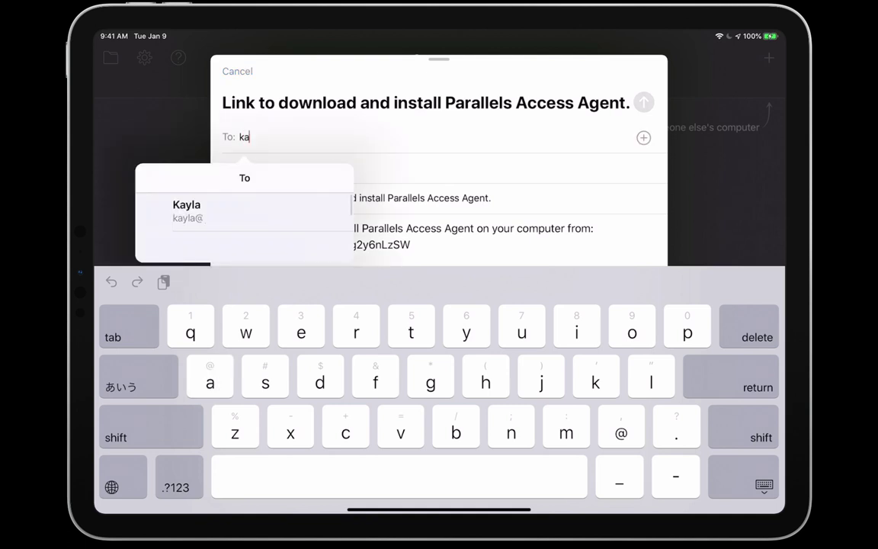
{"action": "left_click", "coordinate": [187, 206]}
{"action": "left_click", "coordinate": [644, 102]}
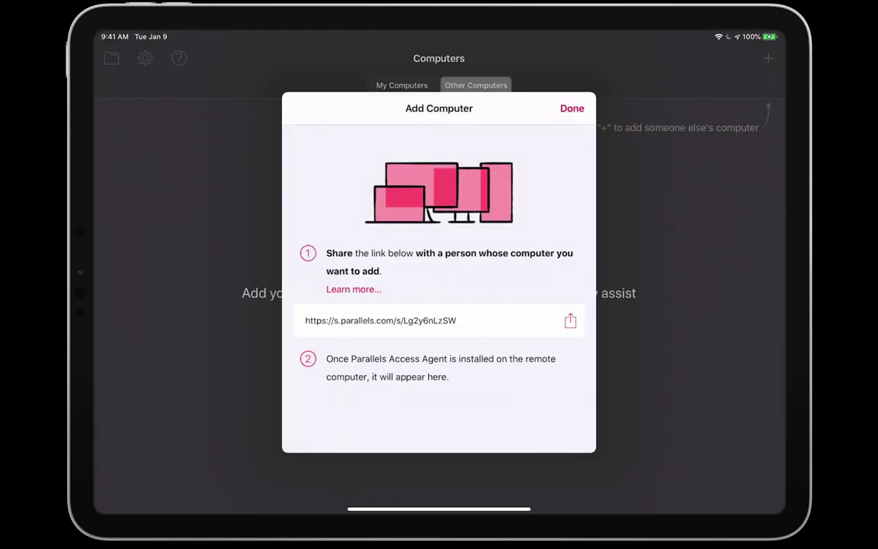
{"action": "left_click", "coordinate": [572, 108]}
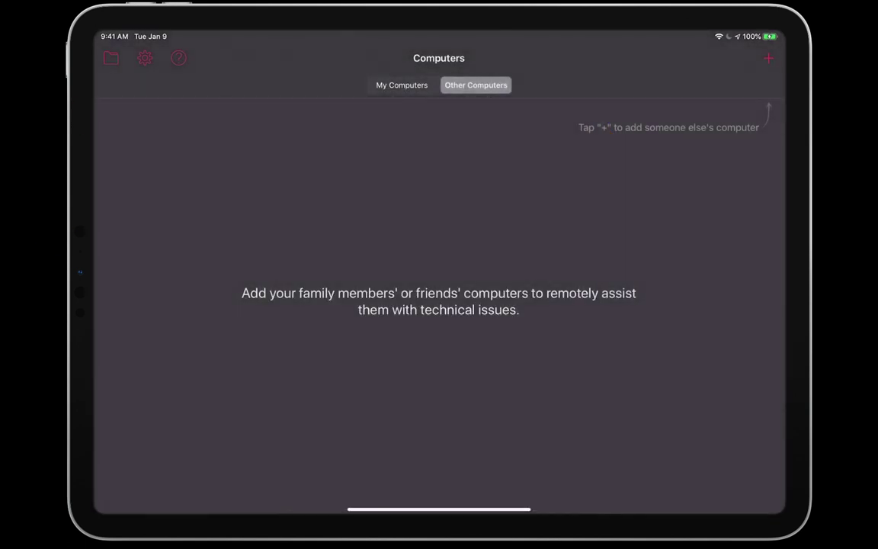